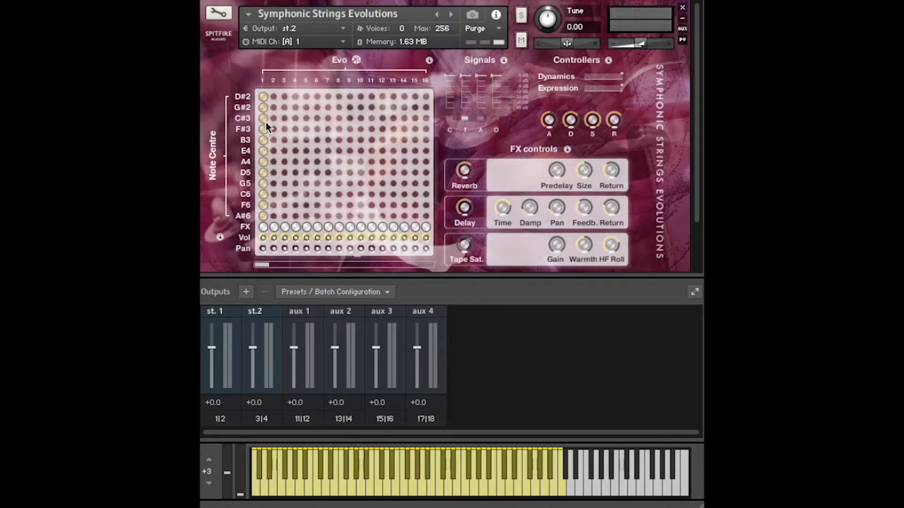
Examine all 48 evolution columns of the Evo grid and return to the first columns
{"action": "left_click_drag", "start_coordinate": [264, 264], "coordinate": [310, 264]}
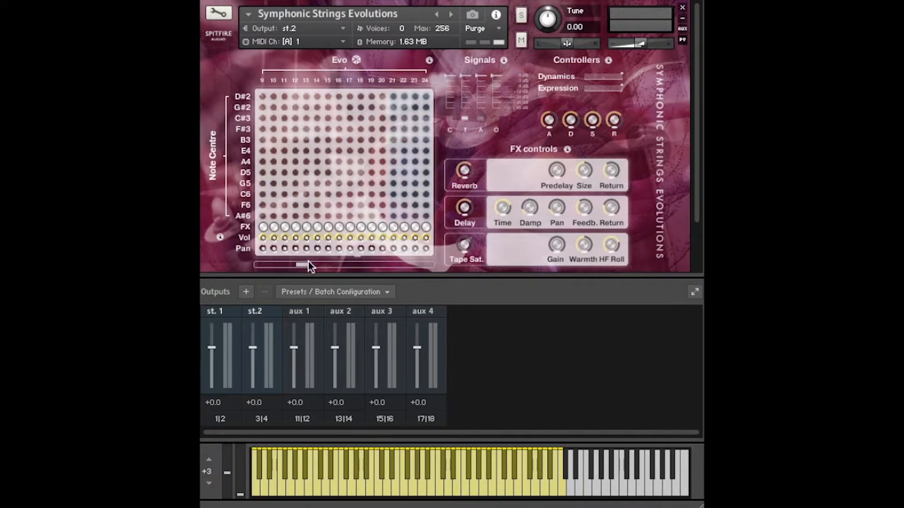
{"action": "left_click_drag", "start_coordinate": [306, 266], "coordinate": [351, 268]}
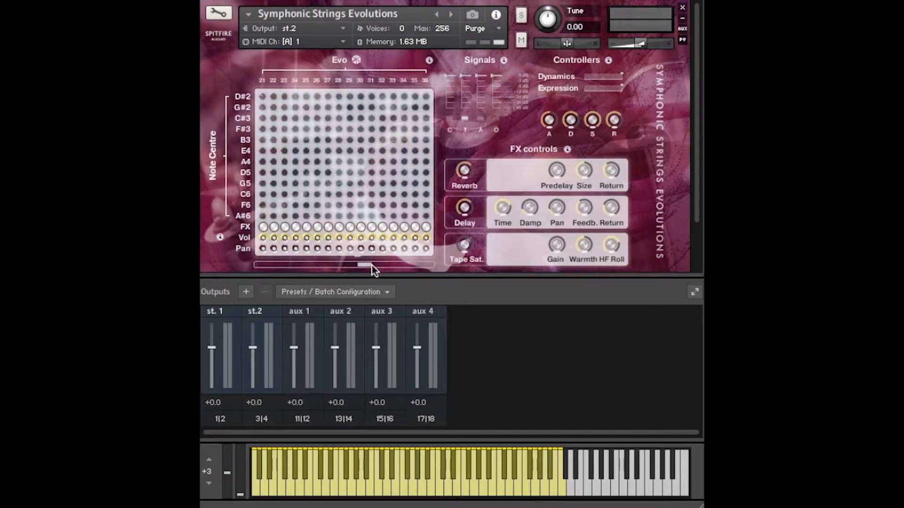
{"action": "left_click_drag", "start_coordinate": [368, 265], "coordinate": [431, 265]}
{"action": "left_click_drag", "start_coordinate": [427, 267], "coordinate": [246, 272]}
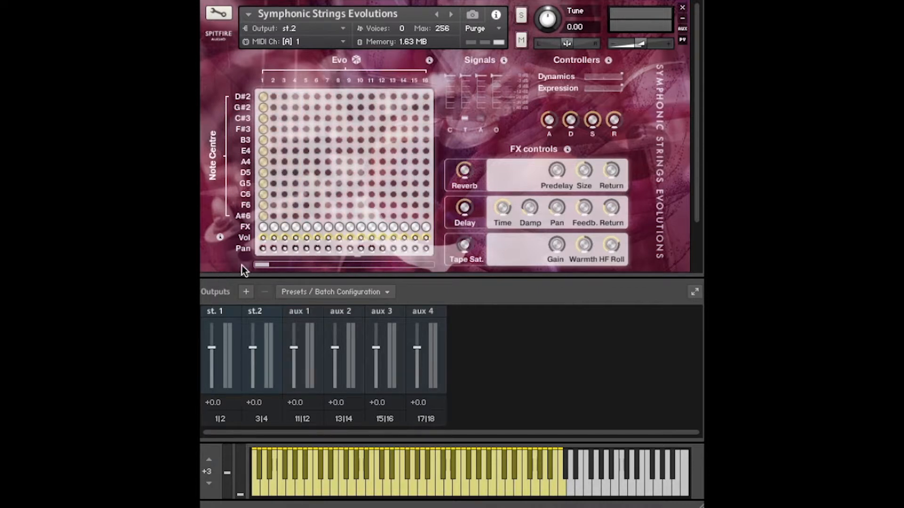
Assign upper note centres in the Evo grid, starting with A4 and D5, to evolution 2
{"action": "left_click", "coordinate": [262, 226]}
{"action": "left_click", "coordinate": [273, 162]}
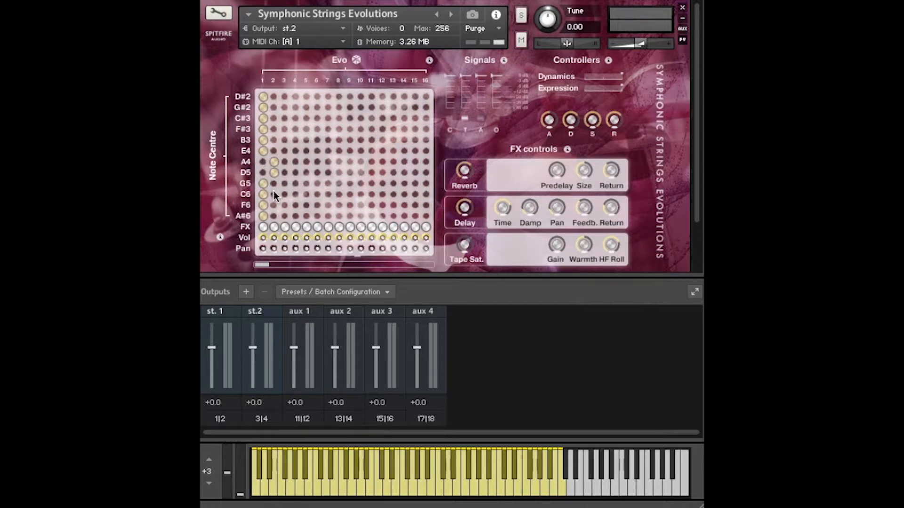
{"action": "left_click_drag", "start_coordinate": [273, 193], "coordinate": [273, 208]}
Assign the note centres A4, D5, G5, C6, F6 and A#6 to evolution 21
{"action": "left_click_drag", "start_coordinate": [261, 265], "coordinate": [349, 267]}
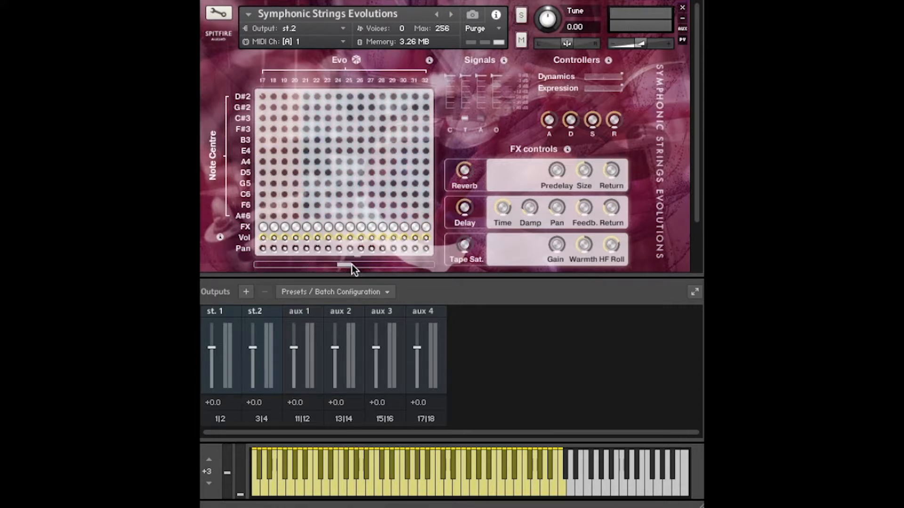
{"action": "left_click", "coordinate": [306, 163]}
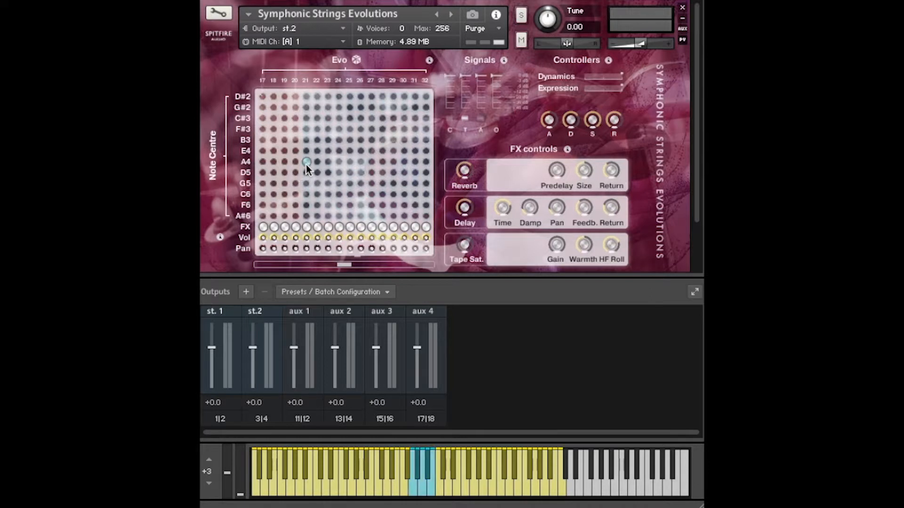
{"action": "left_click", "coordinate": [306, 172]}
{"action": "left_click", "coordinate": [306, 184]}
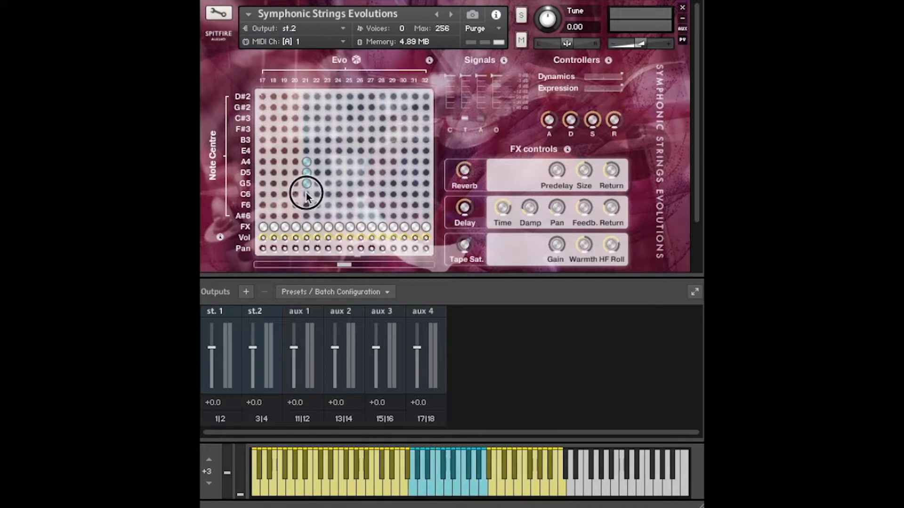
{"action": "left_click", "coordinate": [306, 194]}
{"action": "left_click", "coordinate": [306, 204]}
{"action": "left_click", "coordinate": [306, 216]}
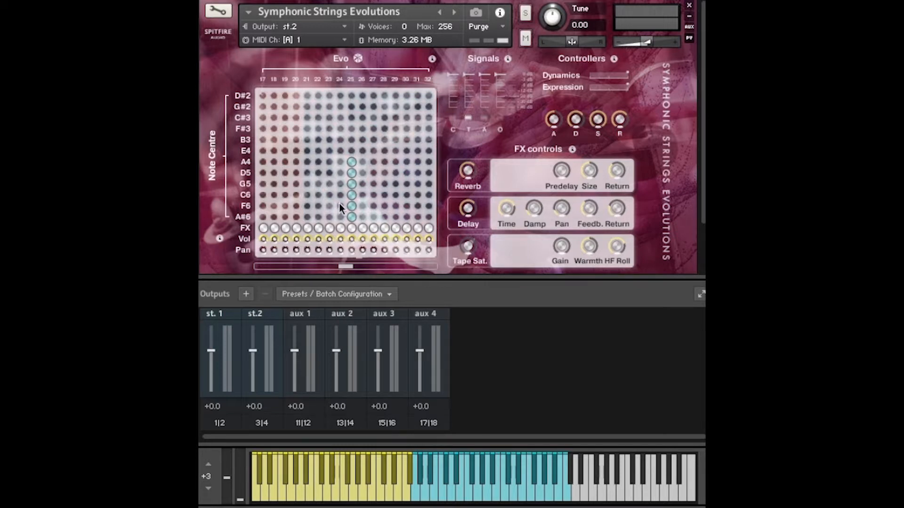
Assign C#3 to evolution 2, F#3 to 4, E4 to 6, D5 to 7 and G#2 to 5
{"action": "scroll", "coordinate": [366, 146], "scroll_direction": "down", "scroll_amount": 1}
{"action": "left_click_drag", "start_coordinate": [345, 257], "coordinate": [229, 257]}
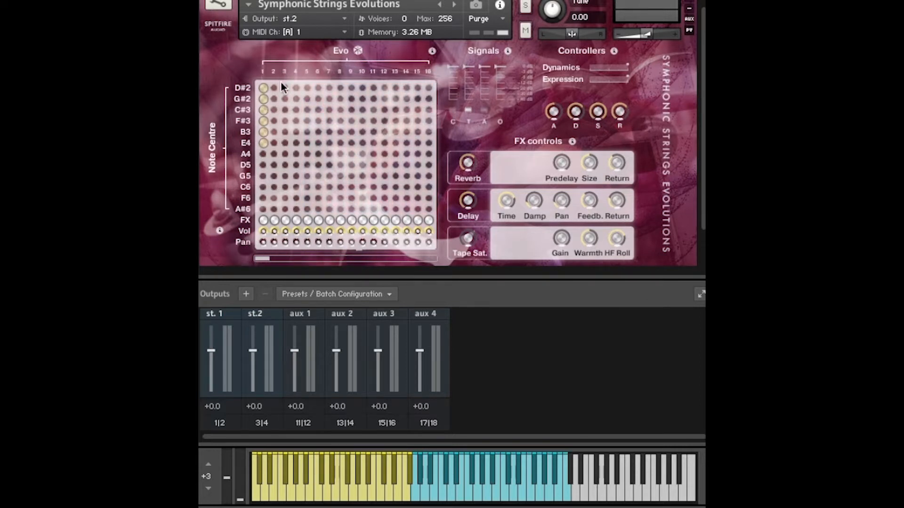
{"action": "left_click", "coordinate": [273, 103]}
{"action": "left_click", "coordinate": [294, 119]}
{"action": "left_click", "coordinate": [315, 143]}
{"action": "left_click", "coordinate": [330, 166]}
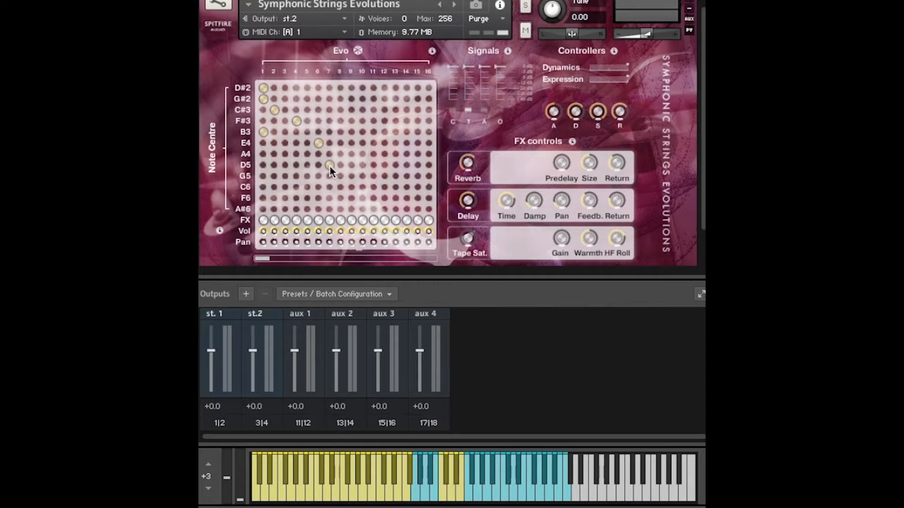
{"action": "left_click", "coordinate": [307, 98]}
Assign A4 to evolution 26, G5 to 27, F6 to 24 and A#6 to 22
{"action": "left_click_drag", "start_coordinate": [265, 258], "coordinate": [349, 265]}
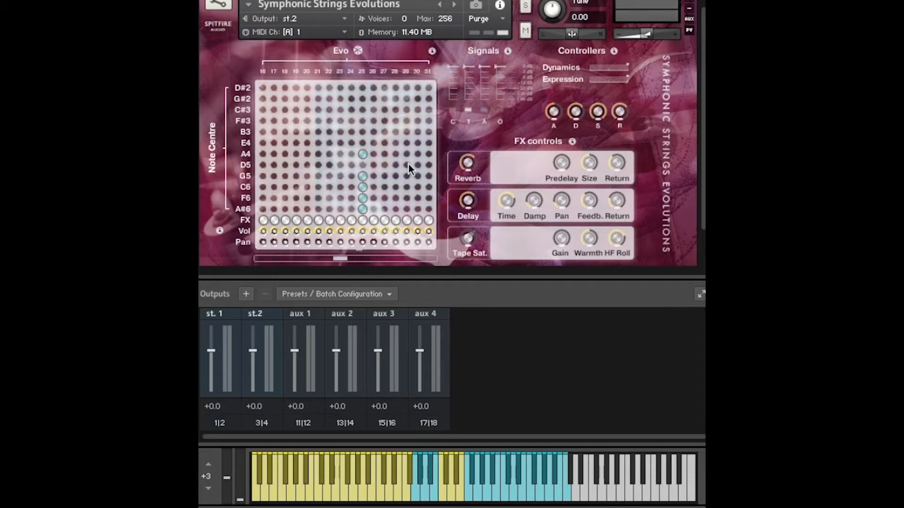
{"action": "left_click", "coordinate": [373, 155]}
{"action": "left_click", "coordinate": [385, 176]}
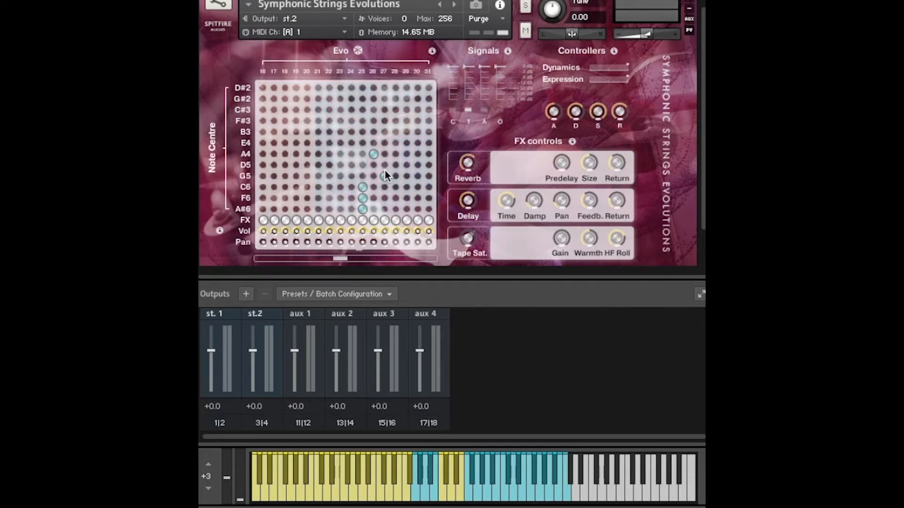
{"action": "left_click", "coordinate": [352, 197]}
{"action": "left_click", "coordinate": [330, 209]}
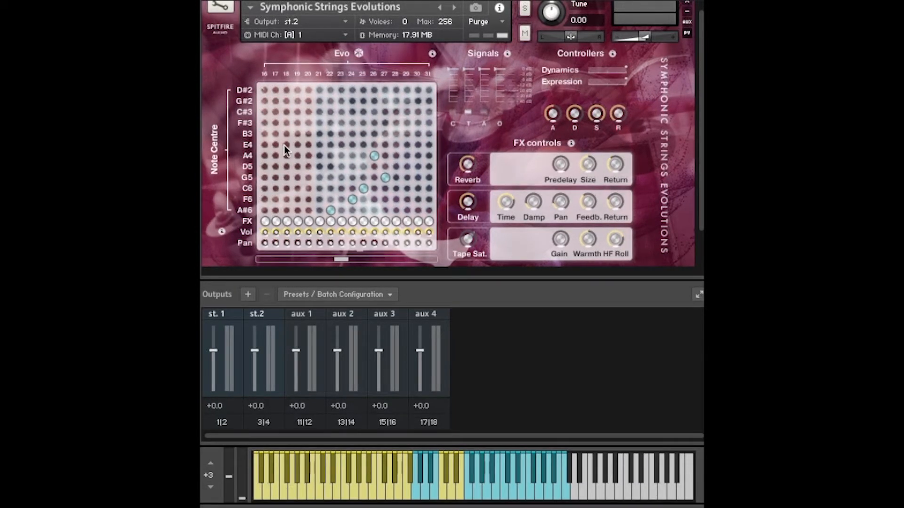
Randomise the whole Evo grid using only extreme evolutions
{"action": "left_click_drag", "start_coordinate": [338, 260], "coordinate": [241, 266]}
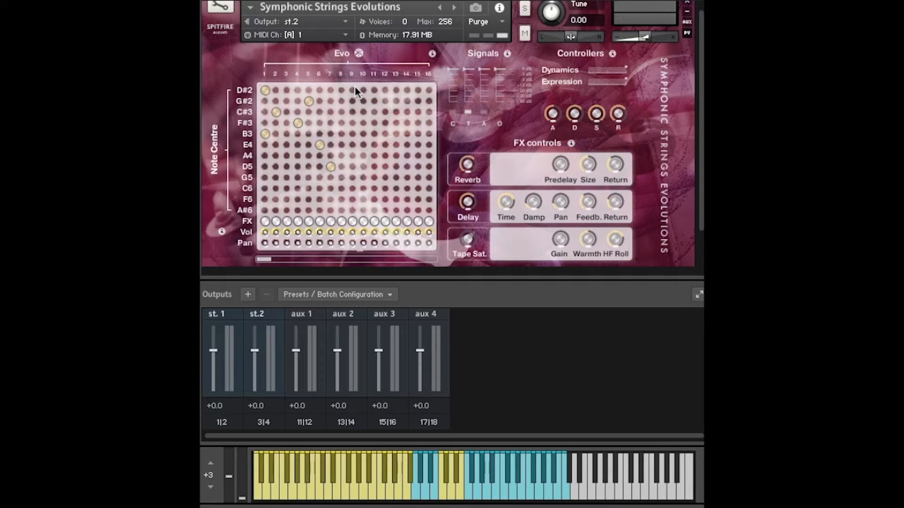
{"action": "left_click", "coordinate": [359, 54]}
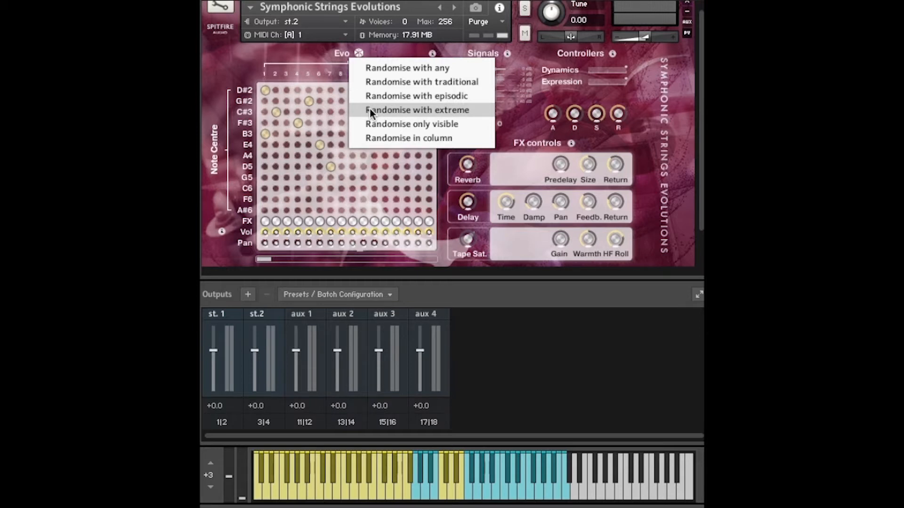
{"action": "left_click", "coordinate": [403, 109]}
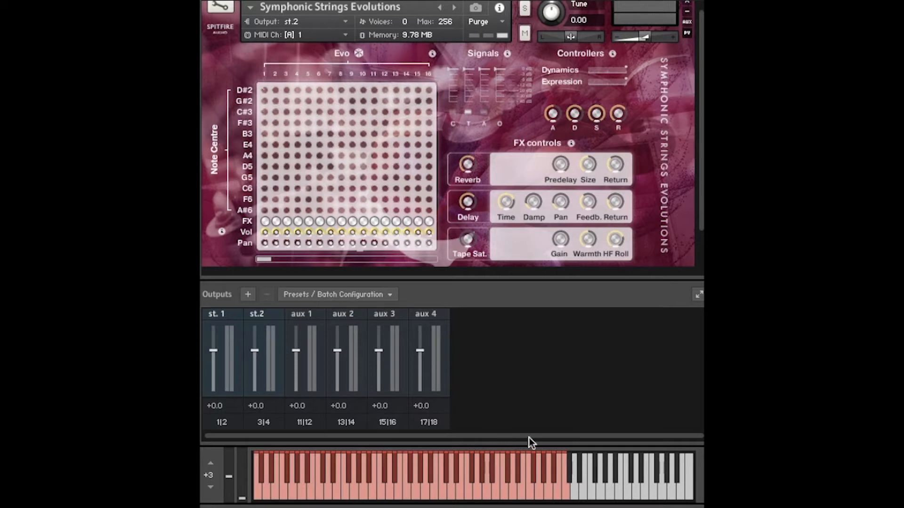
Check the highest-numbered evolution columns and randomise the Evo grid with any type of evolution
{"action": "left_click_drag", "start_coordinate": [263, 259], "coordinate": [447, 271]}
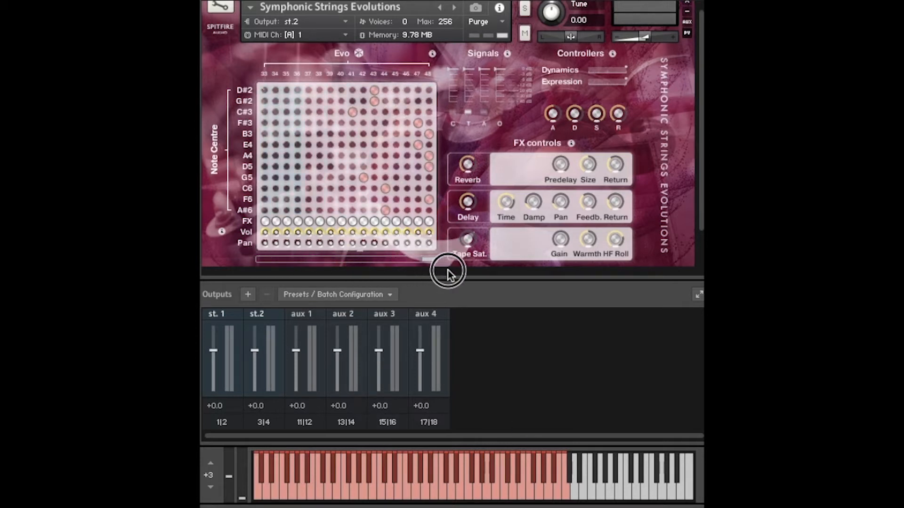
{"action": "left_click", "coordinate": [359, 53]}
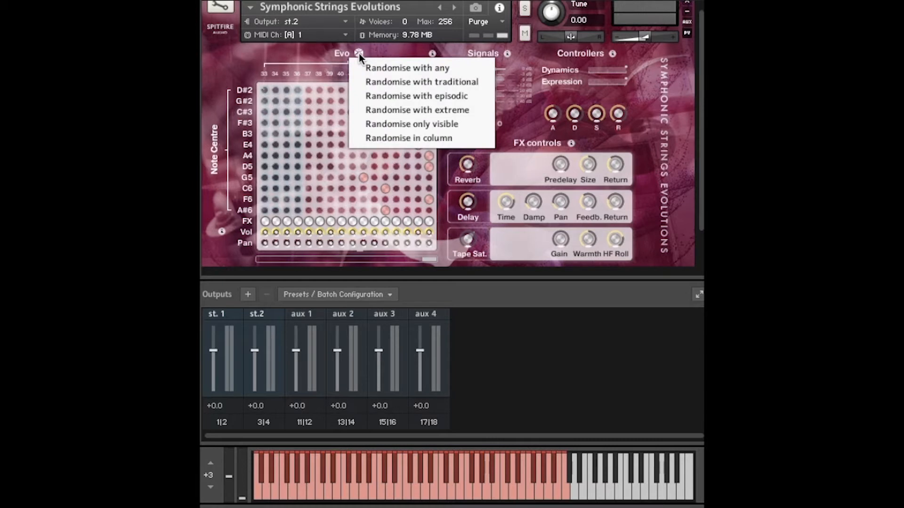
{"action": "left_click", "coordinate": [380, 75]}
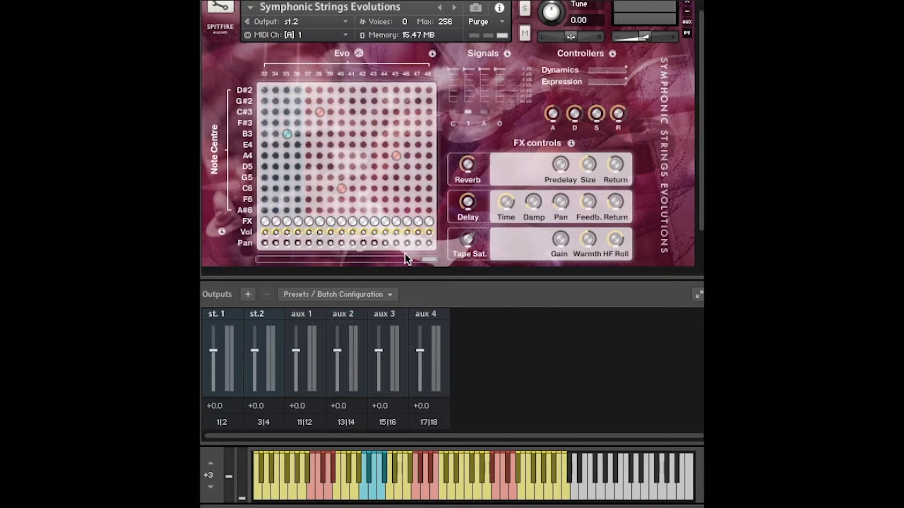
Return to the first evolution columns and generate another random Evo grid pattern with any evolutions
{"action": "left_click_drag", "start_coordinate": [429, 260], "coordinate": [252, 262]}
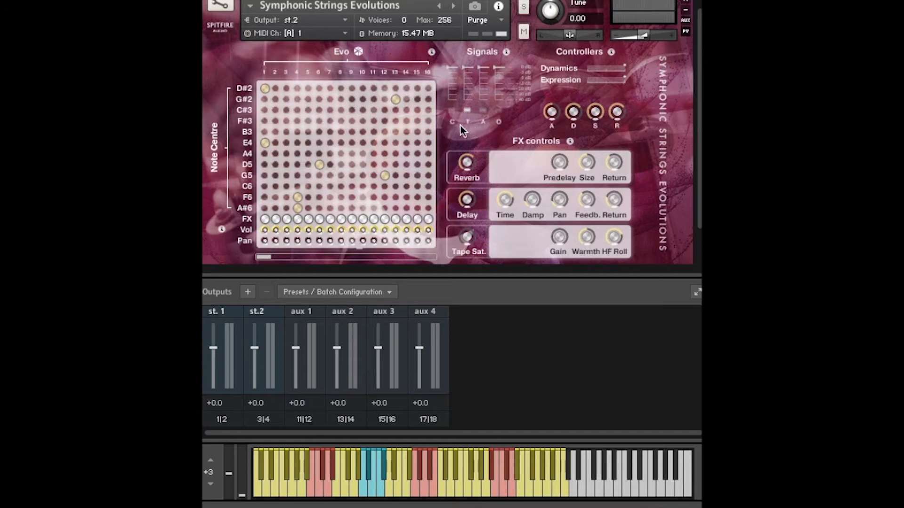
{"action": "left_click", "coordinate": [359, 51]}
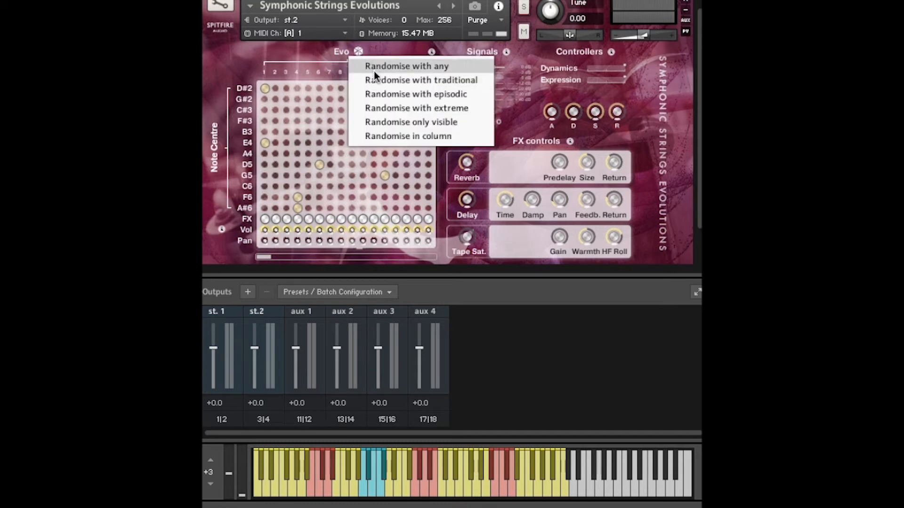
{"action": "left_click", "coordinate": [374, 67]}
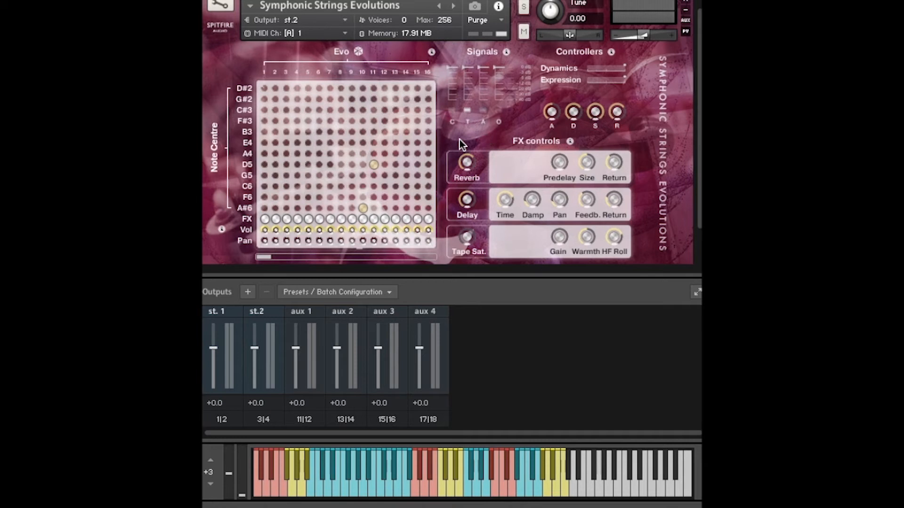
Enable the C microphone signal and lower the T signal's fader to about halfway
{"action": "left_click", "coordinate": [452, 111]}
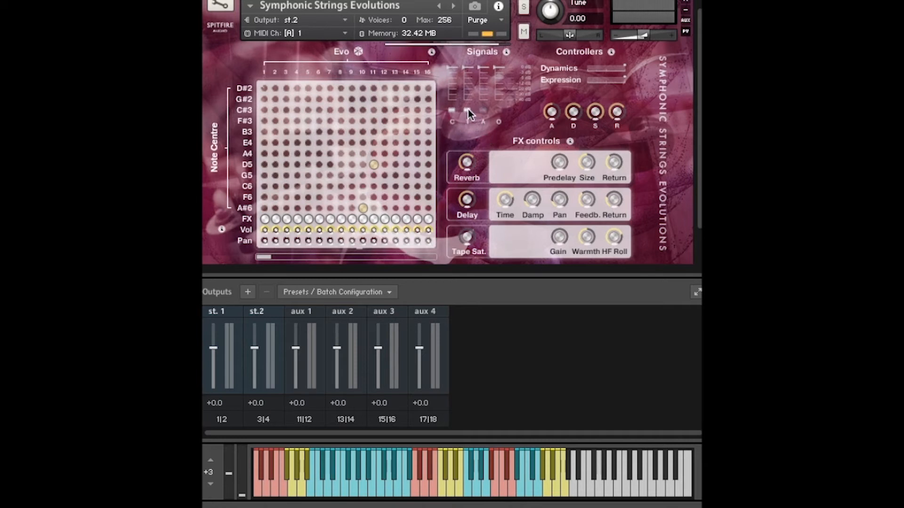
{"action": "left_click_drag", "start_coordinate": [468, 66], "coordinate": [469, 95]}
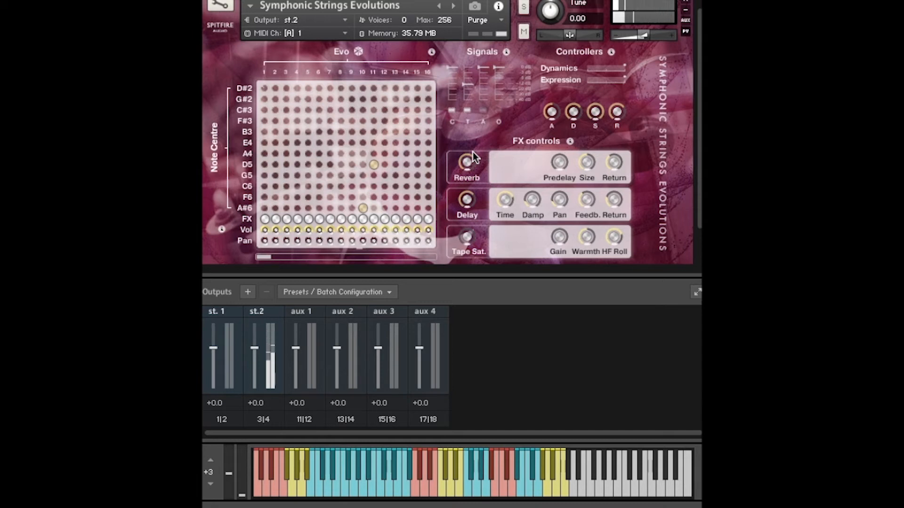
Switch the active microphone signals from T to C, A and O
{"action": "left_click", "coordinate": [452, 110]}
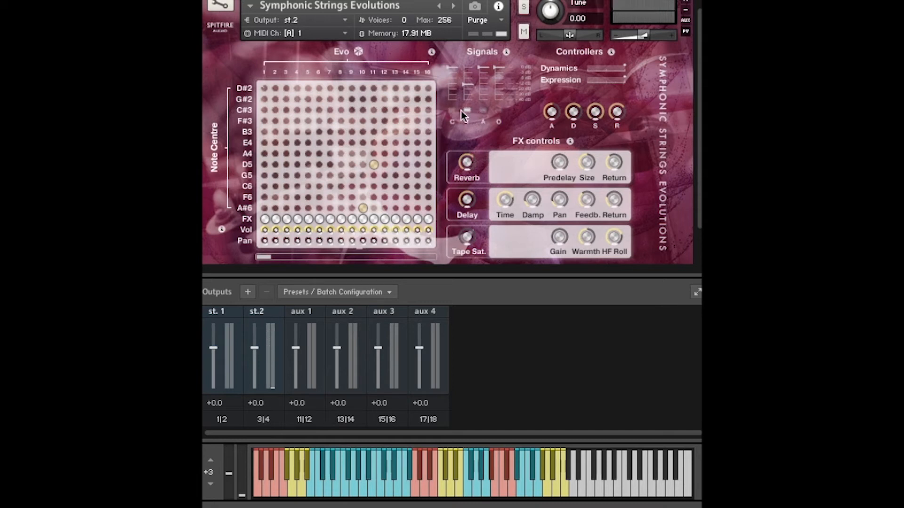
{"action": "left_click", "coordinate": [468, 111]}
{"action": "left_click", "coordinate": [452, 109]}
{"action": "left_click", "coordinate": [499, 111]}
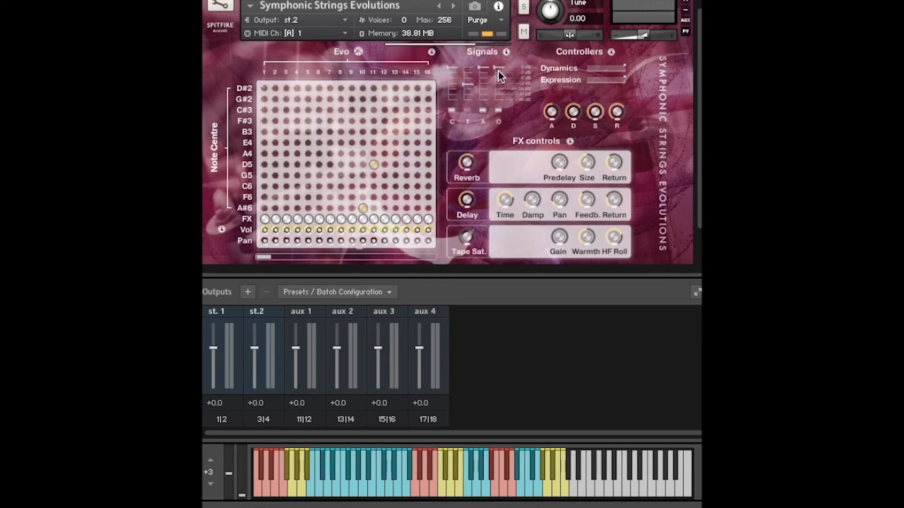
Try a lower level on the O signal and restore the T and O faders to full level
{"action": "left_click", "coordinate": [498, 86]}
{"action": "left_click_drag", "start_coordinate": [498, 87], "coordinate": [498, 97]}
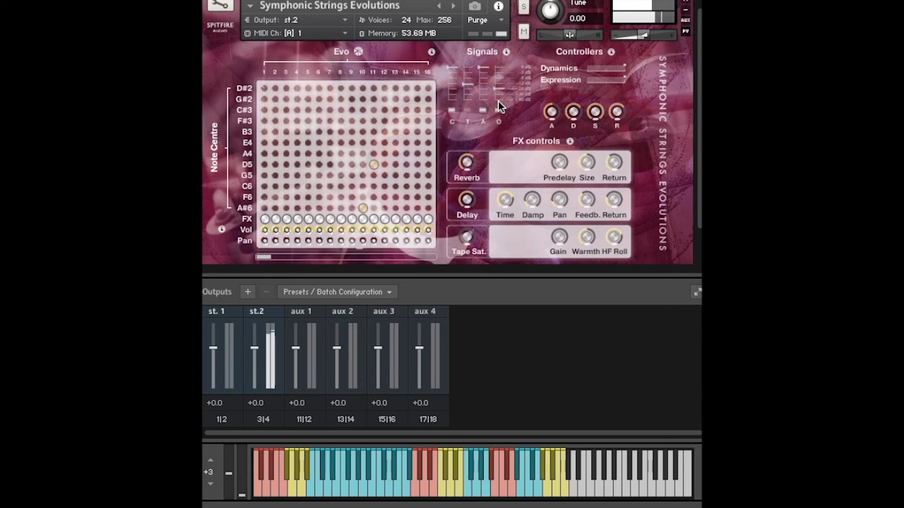
{"action": "left_click", "coordinate": [468, 86]}
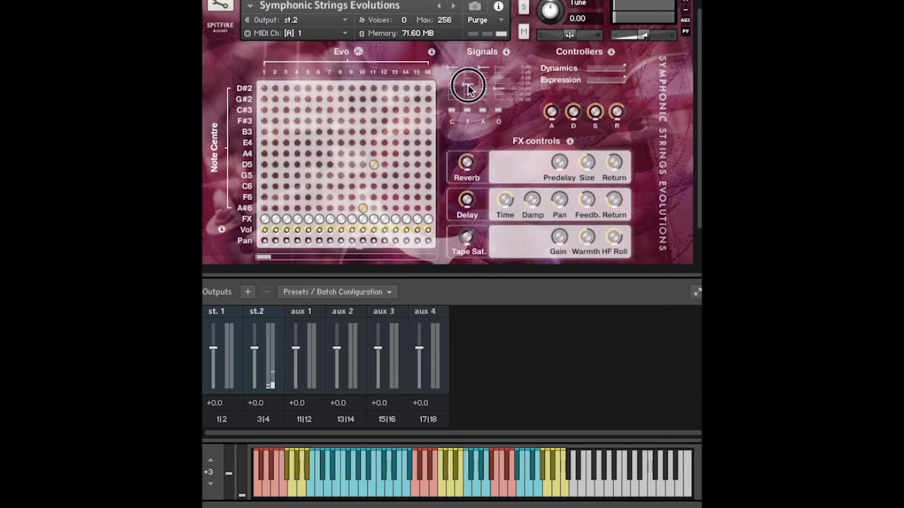
{"action": "left_click", "coordinate": [500, 84]}
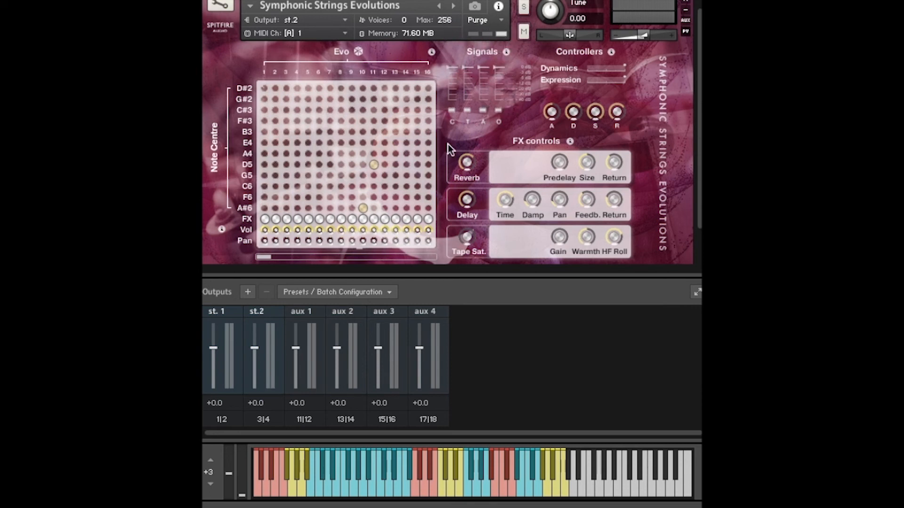